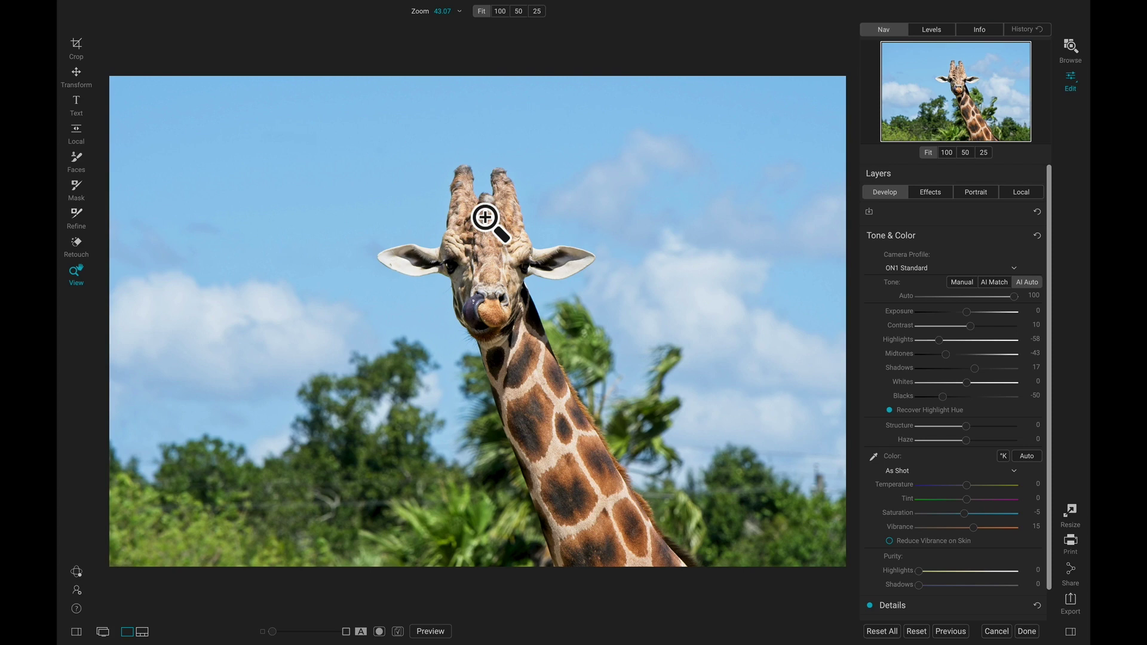
Add a local adjustment layer at -1 exposure and switch its masking to the gradient tool
left_click(948, 197)
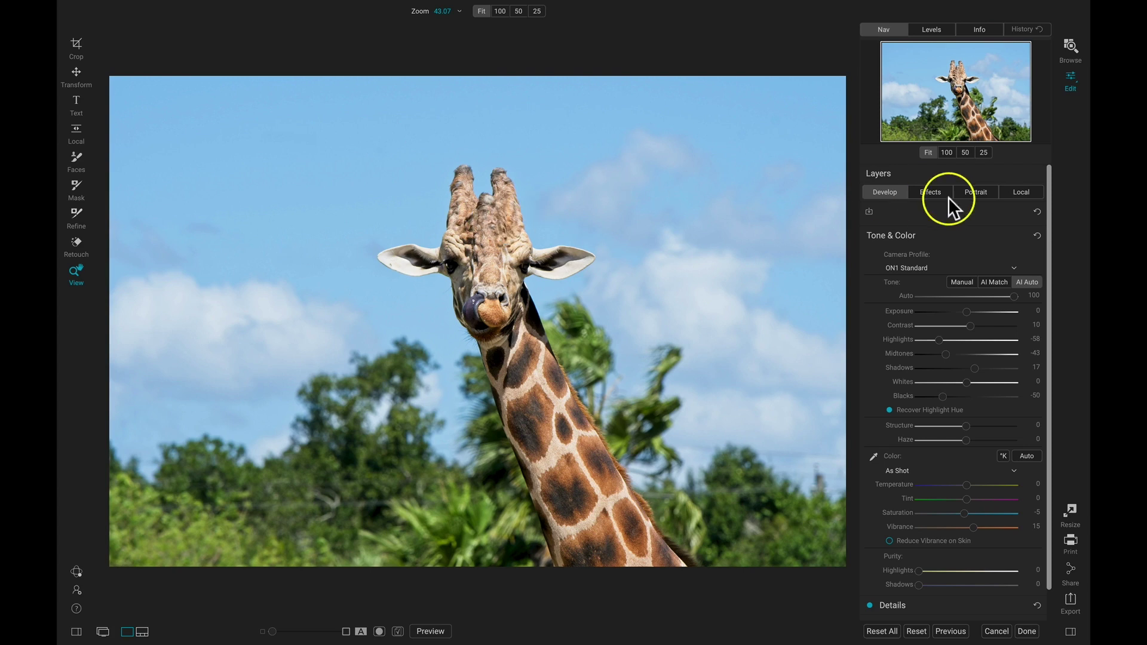
left_click(1027, 191)
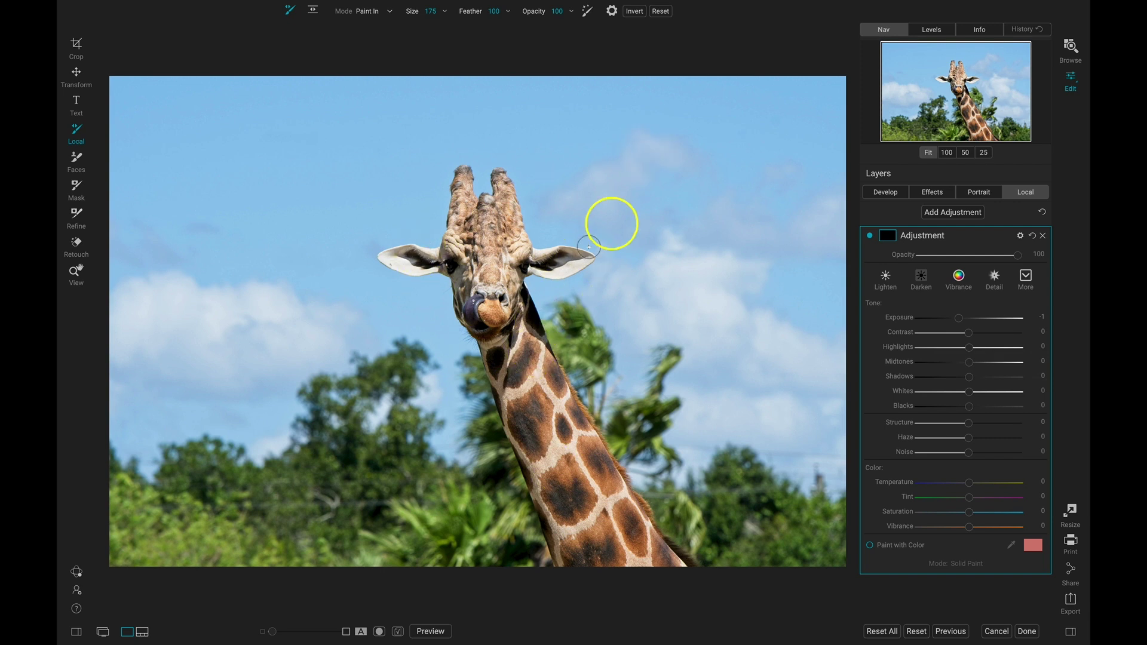
key("shift+k")
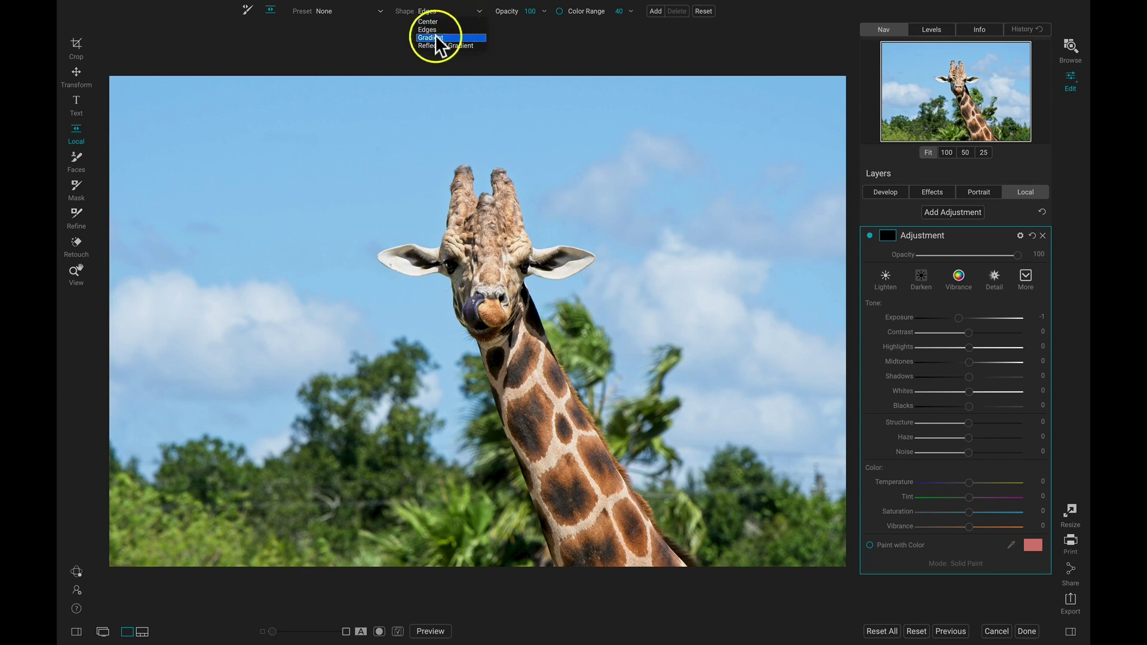
Place a horizontal straight gradient over the sky, centred on the treetops with a widened feather
left_click(437, 37)
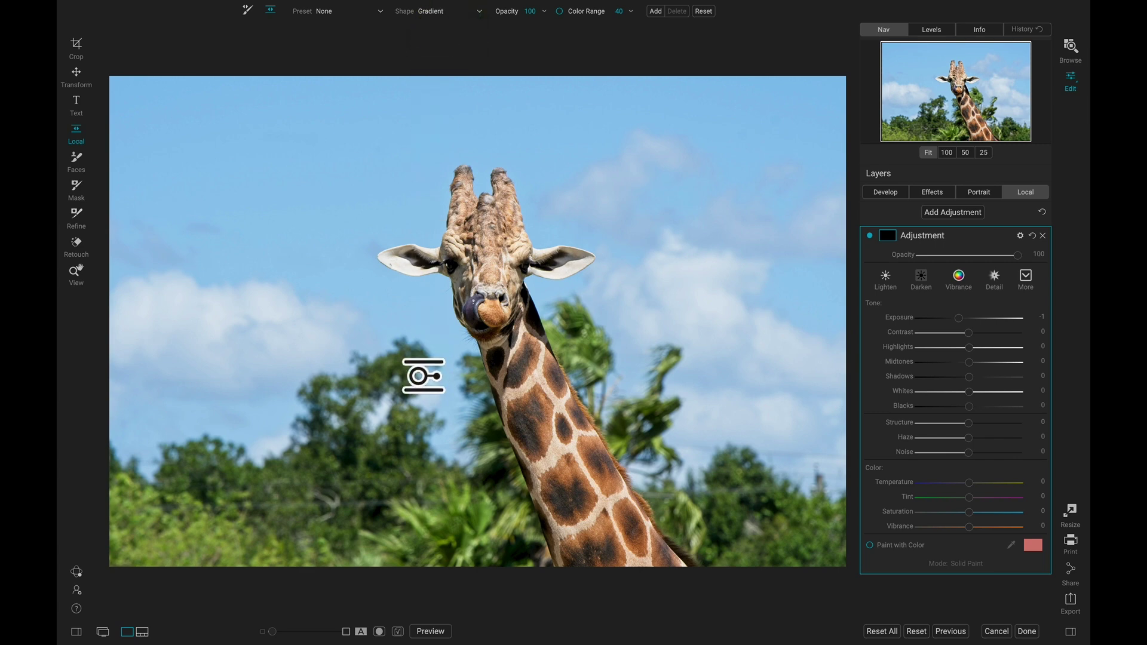
left_click(423, 428)
left_click_drag(464, 430, 332, 427)
left_click_drag(426, 429, 461, 466)
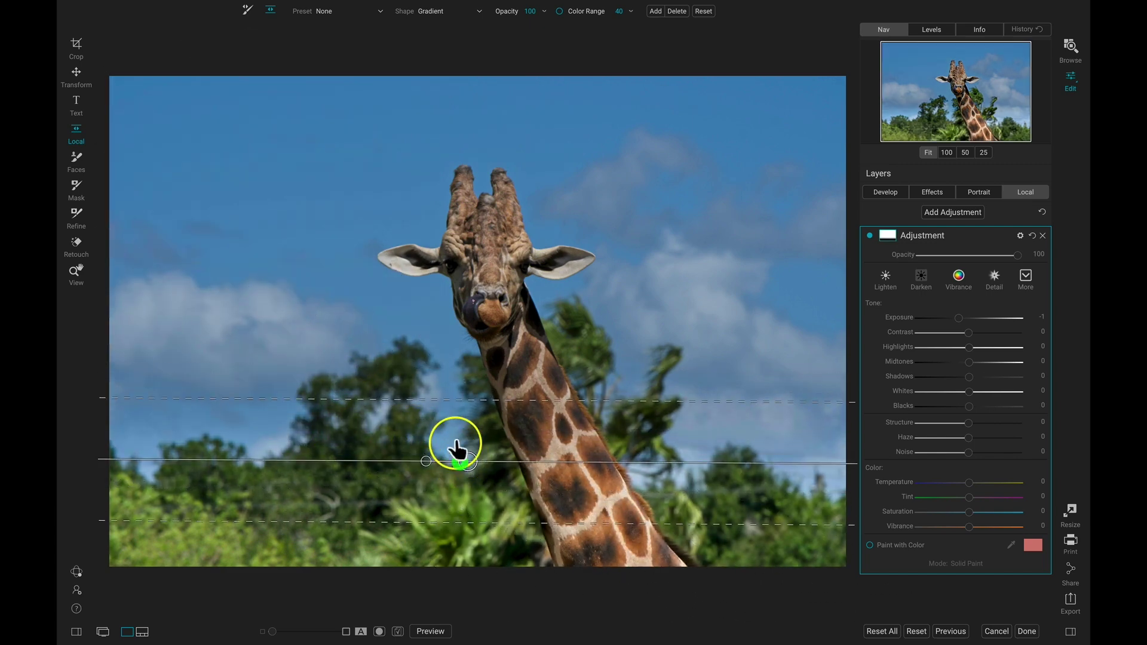
left_click_drag(448, 401, 443, 326)
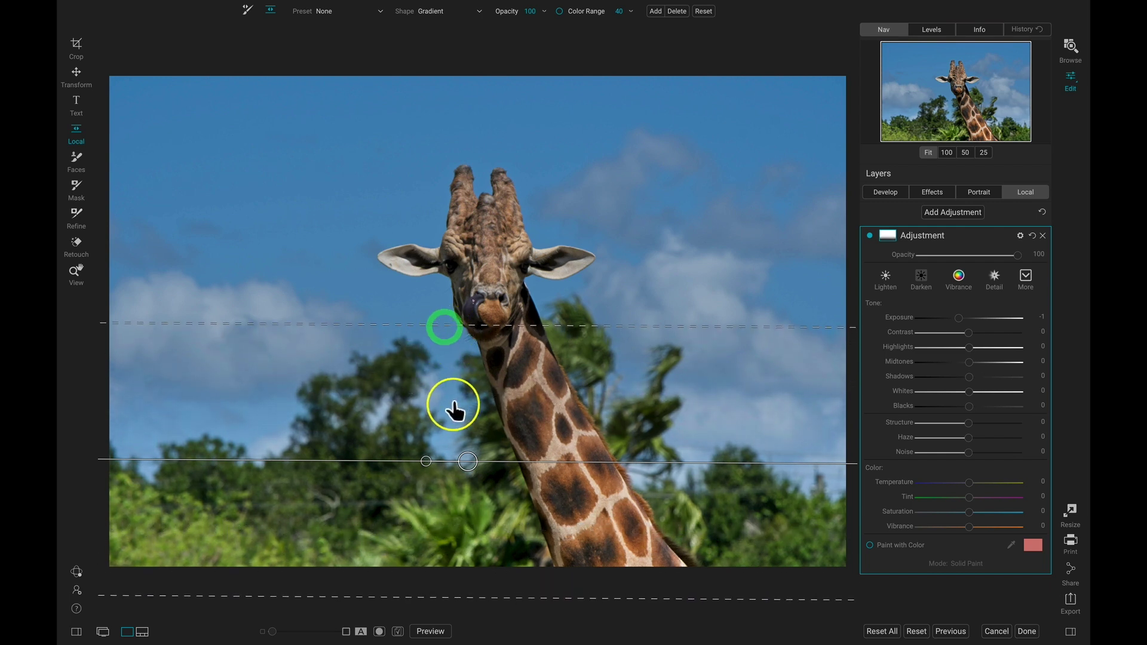
left_click_drag(467, 461, 467, 457)
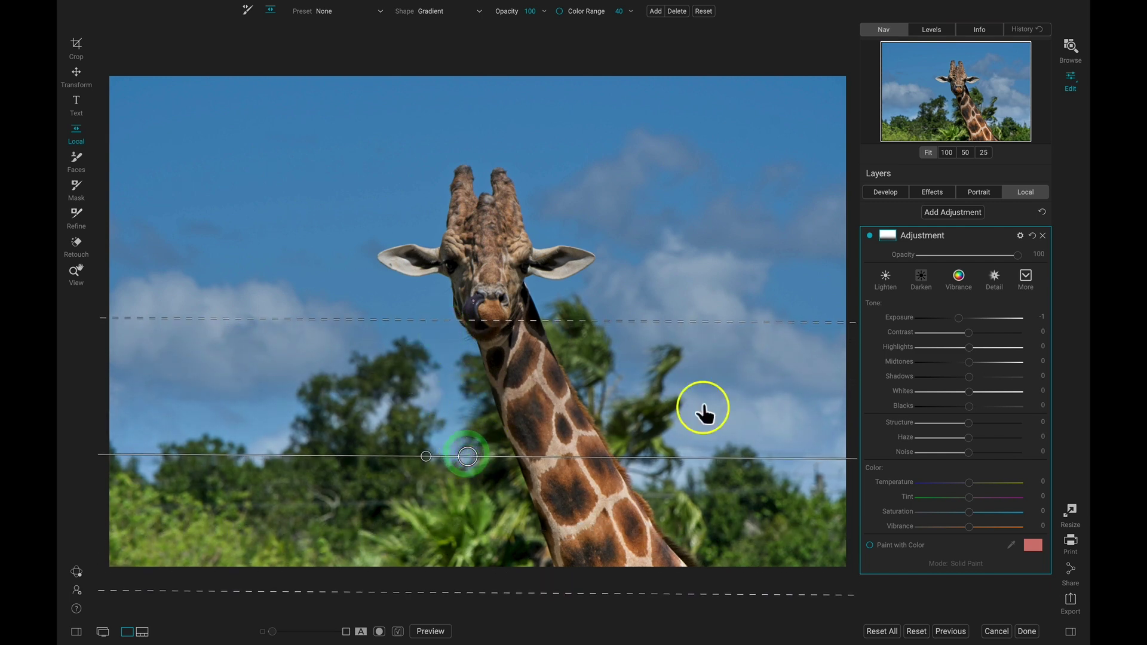
left_click(888, 233)
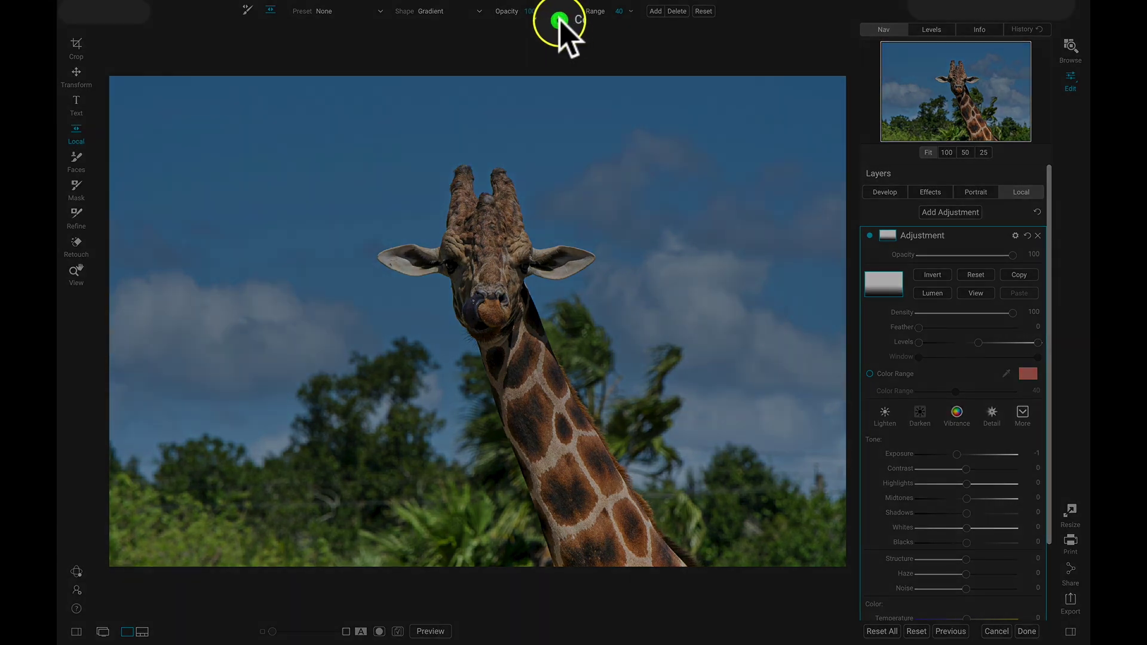
Enable Color Range on the sky mask and sample the blue sky as its target colour
left_click(559, 19)
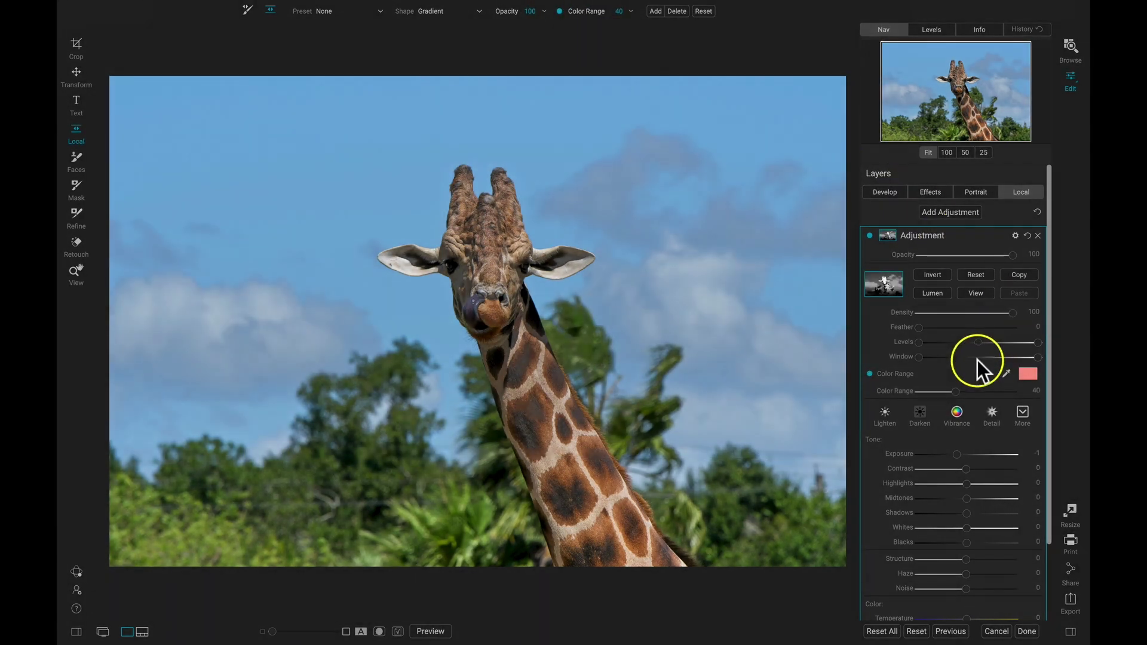
left_click(1007, 375)
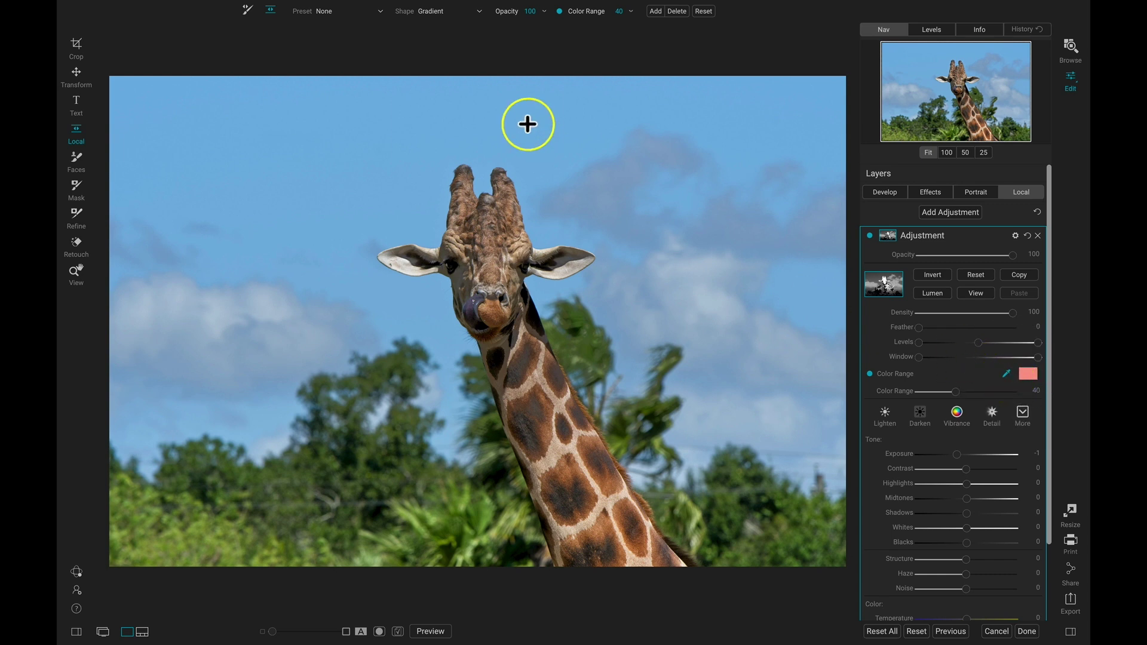
left_click(478, 120)
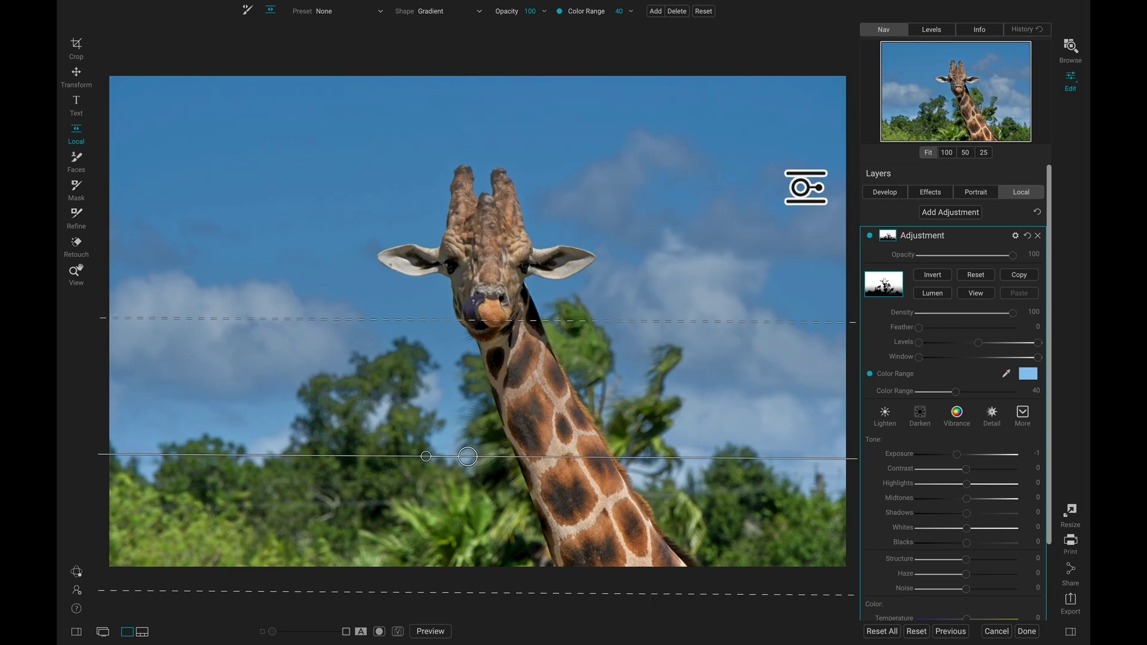
left_click(971, 292)
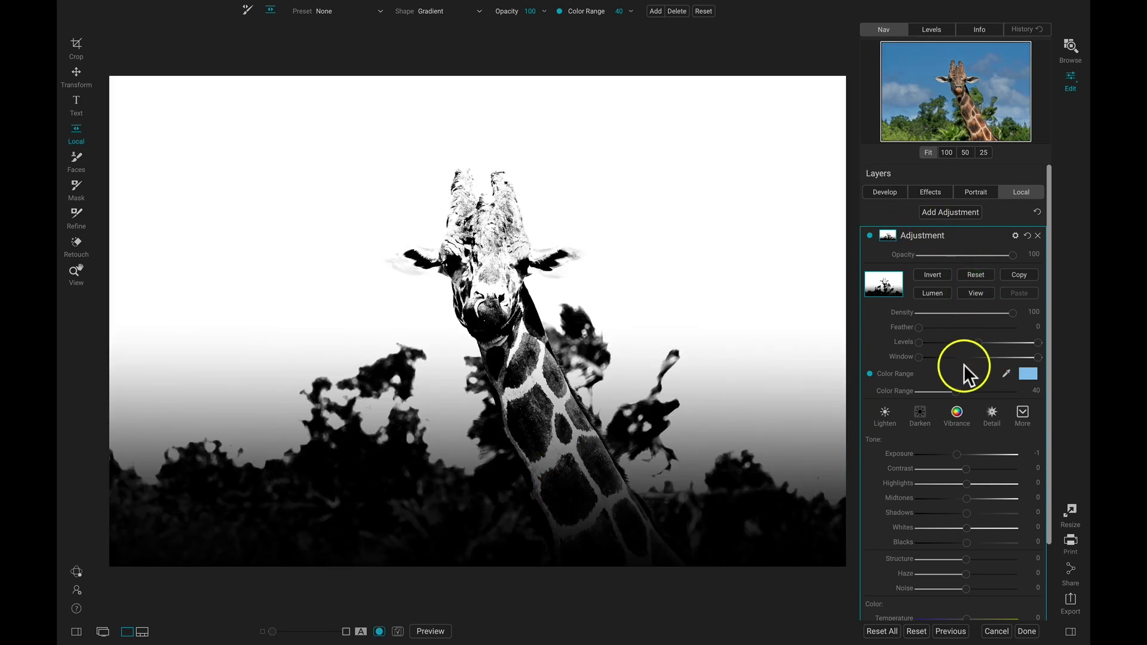
Narrow the blue colour range from 40 to 22, then return to the colour view
left_click_drag(954, 389, 937, 392)
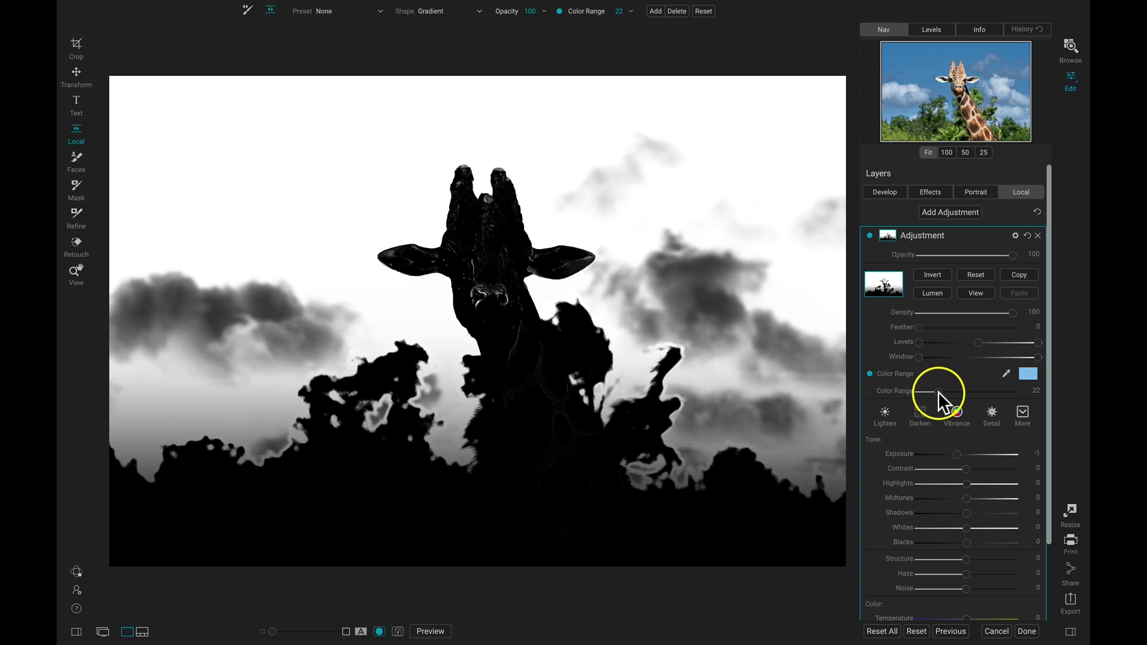
left_click(938, 391)
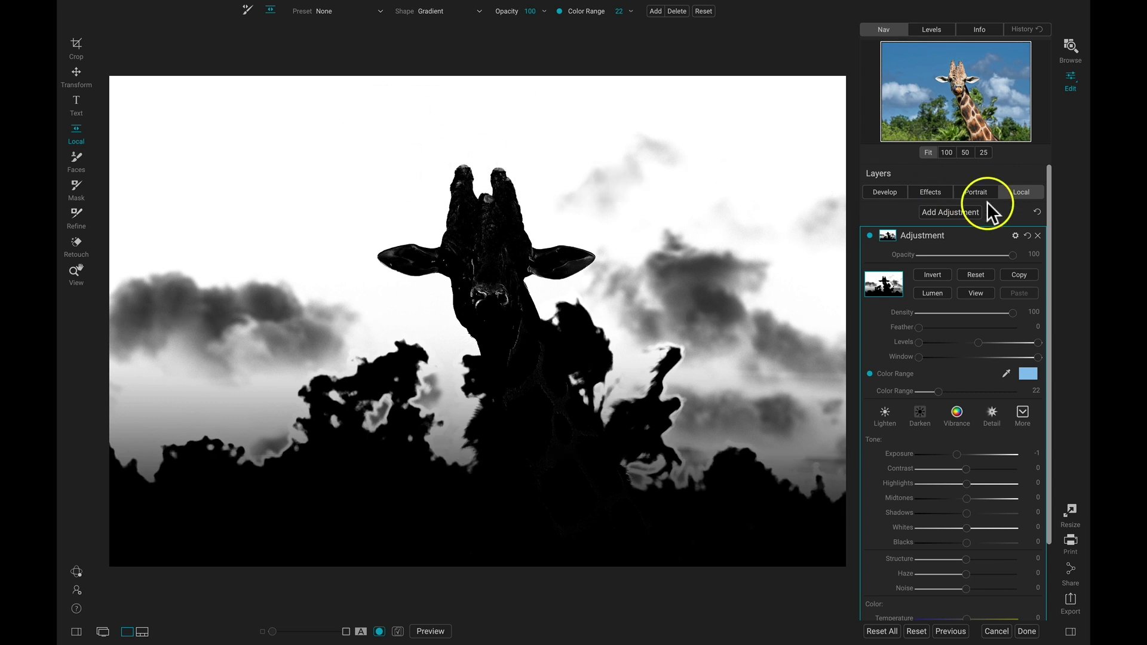
left_click(974, 292)
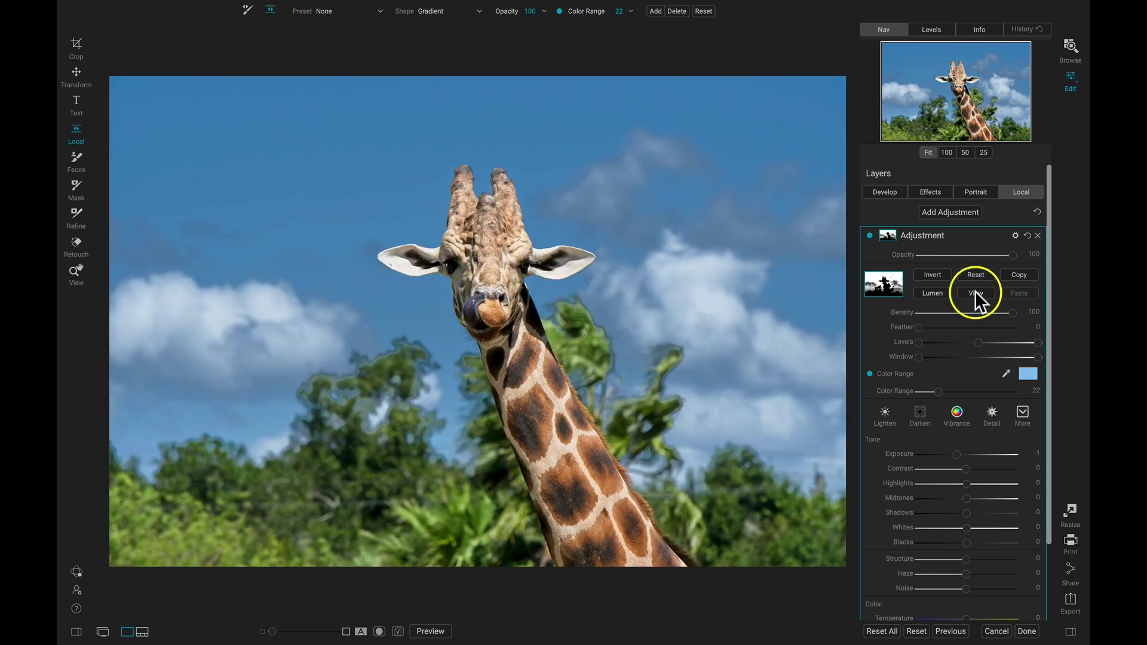
Toggle the sky adjustment layer off and on to compare before and after
left_click(869, 234)
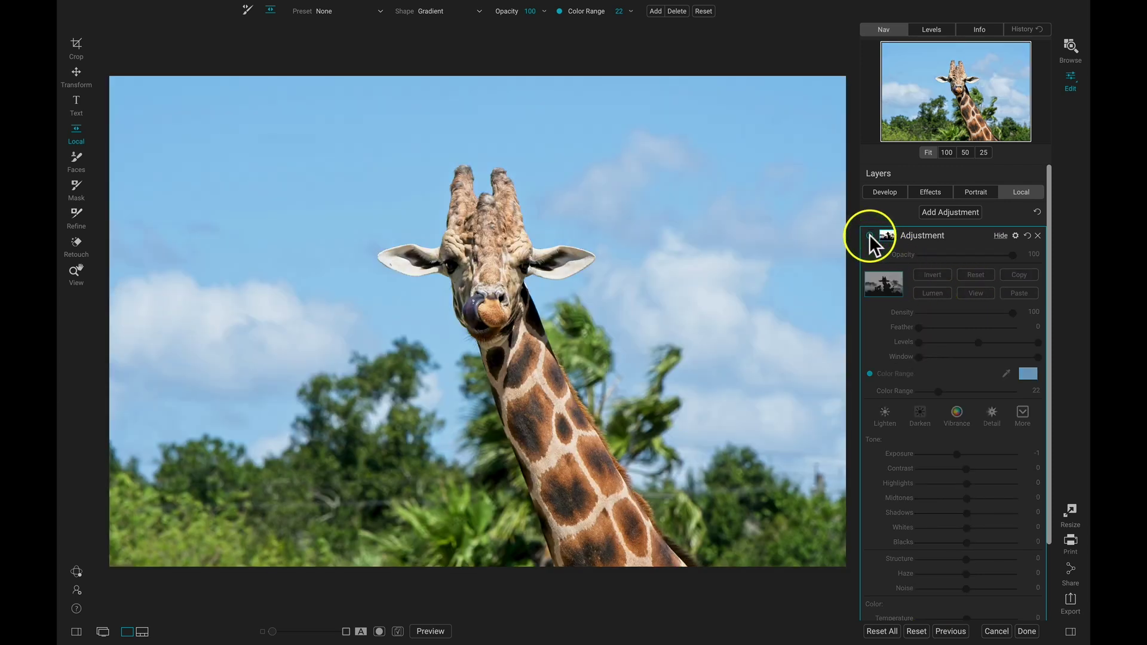
left_click(869, 235)
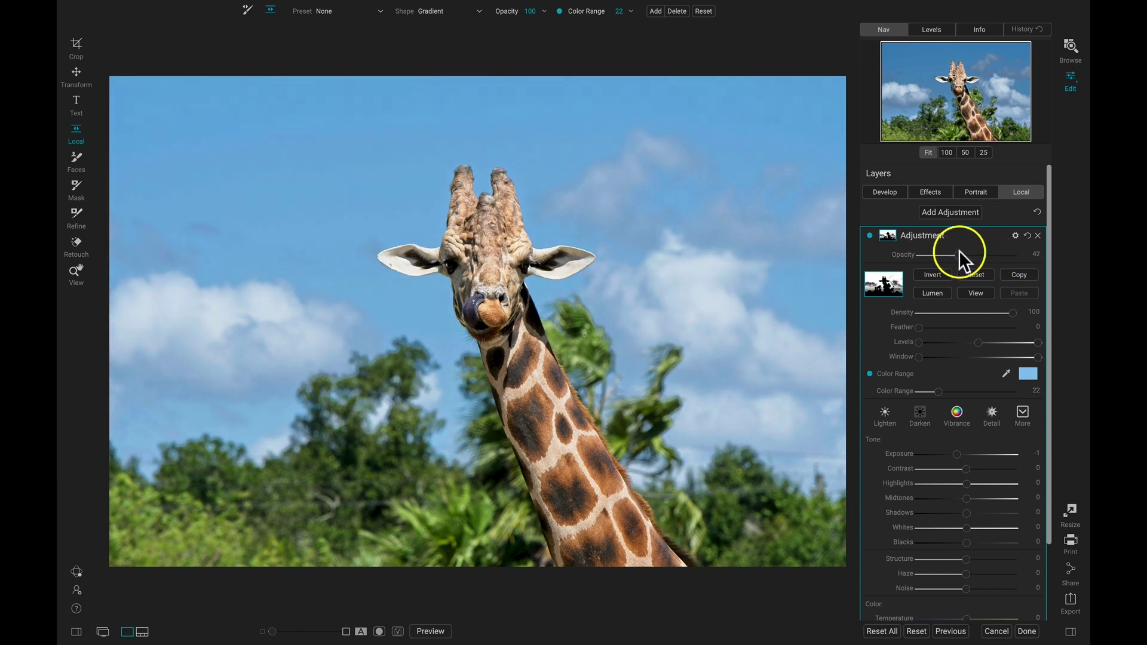
left_click(868, 234)
left_click(869, 234)
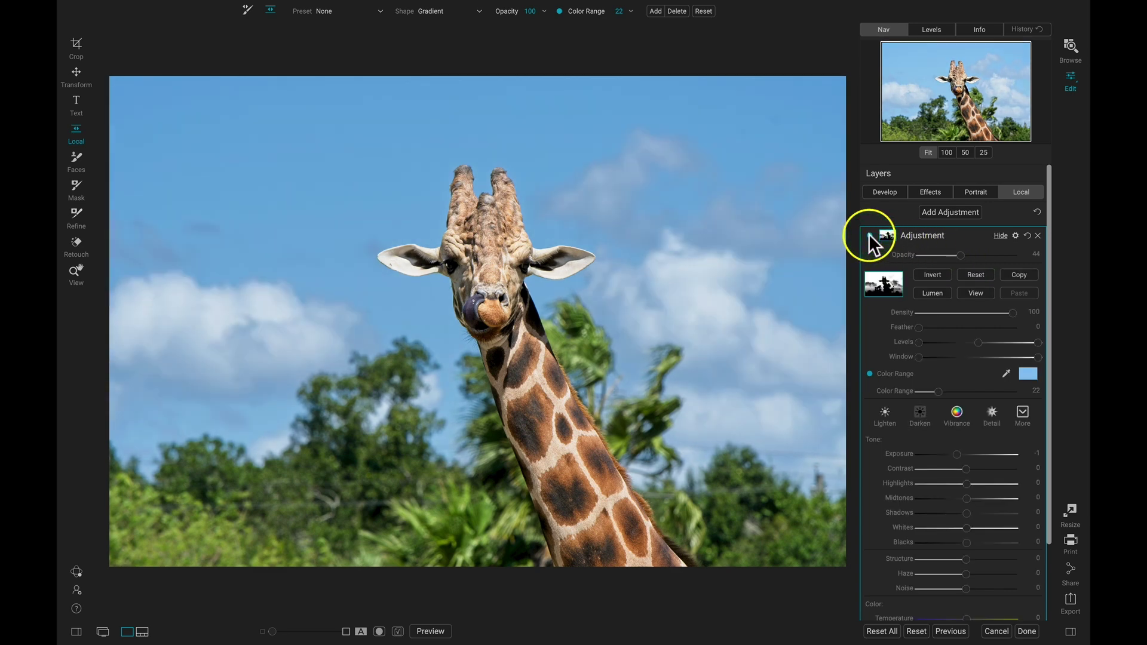
left_click(869, 234)
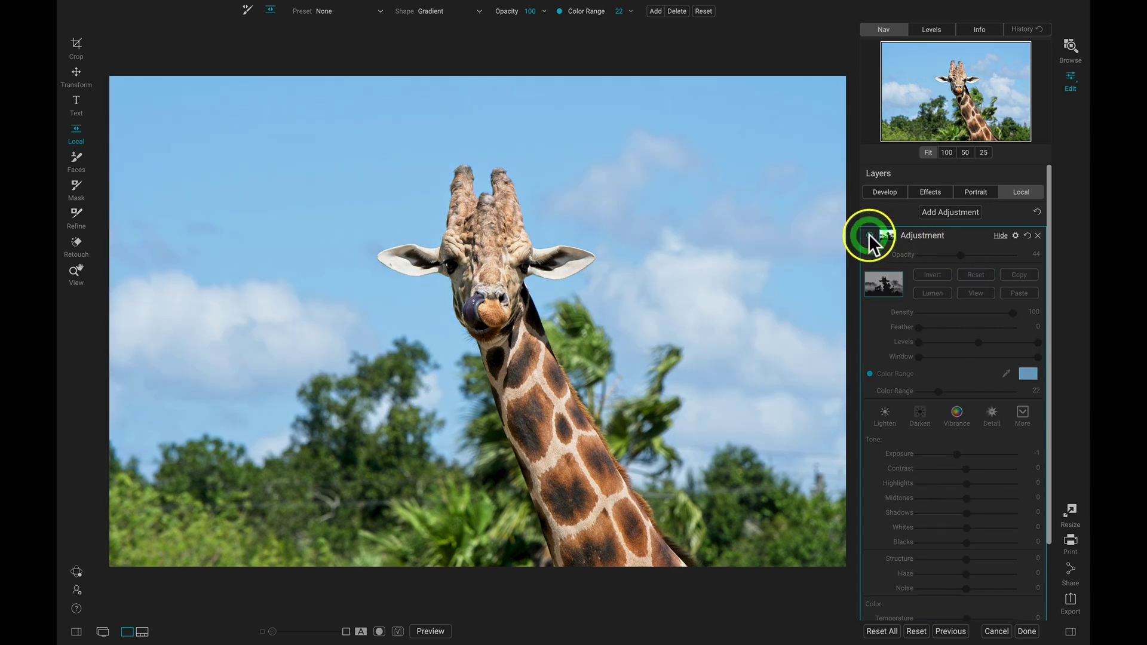
left_click(868, 235)
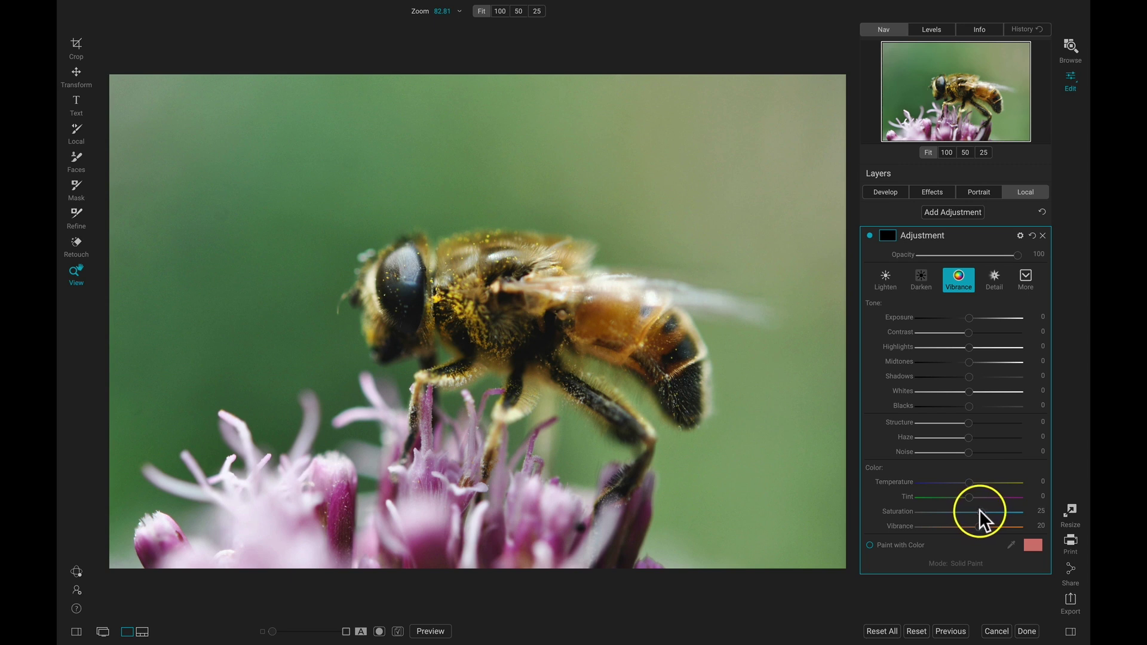
Set the bee layer to Saturation 23 and Midtones 8, then switch to the gradient mask tool
left_click_drag(979, 511, 979, 512)
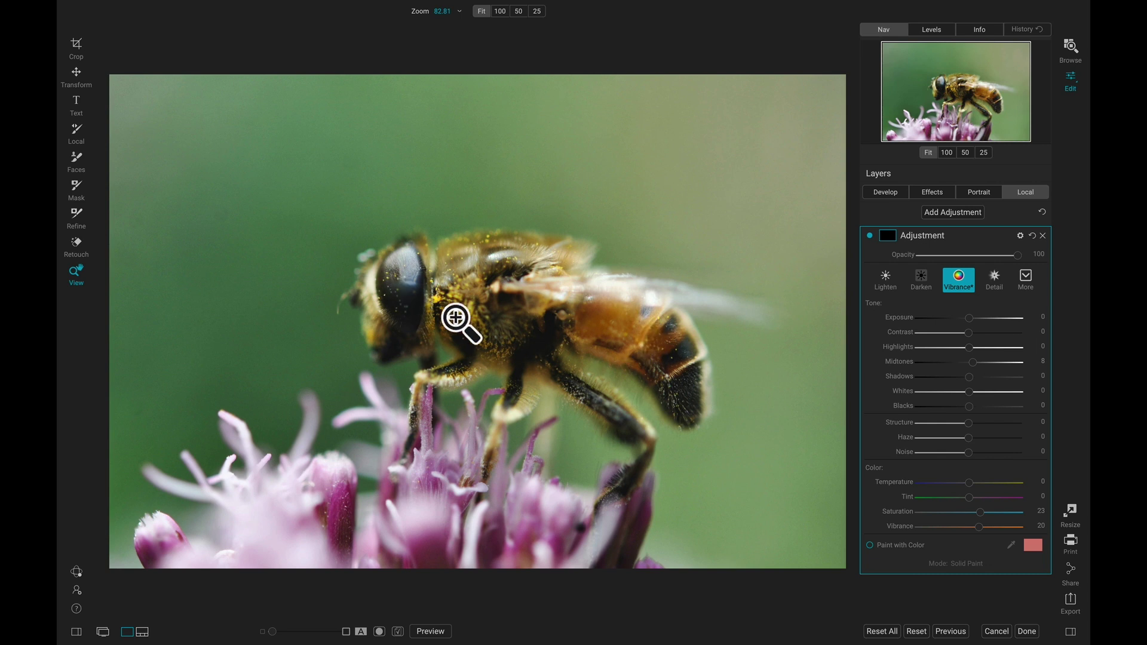
key("k")
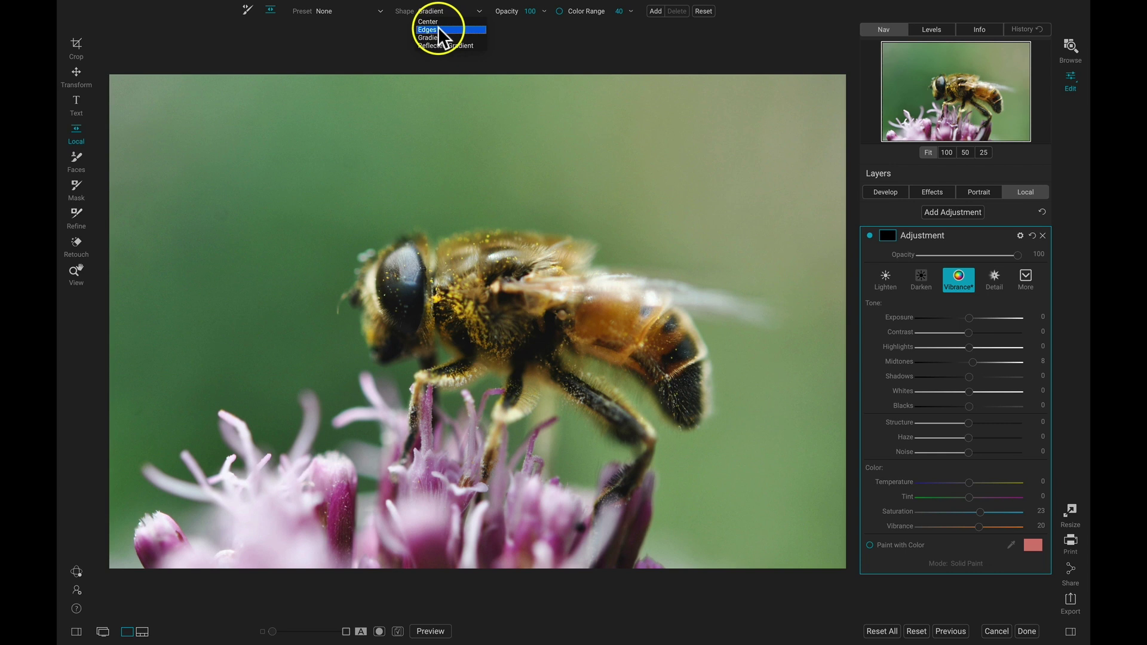
Place an Edges-shaped elliptical gradient on the bee, then resize and tilt it along the body
left_click(438, 27)
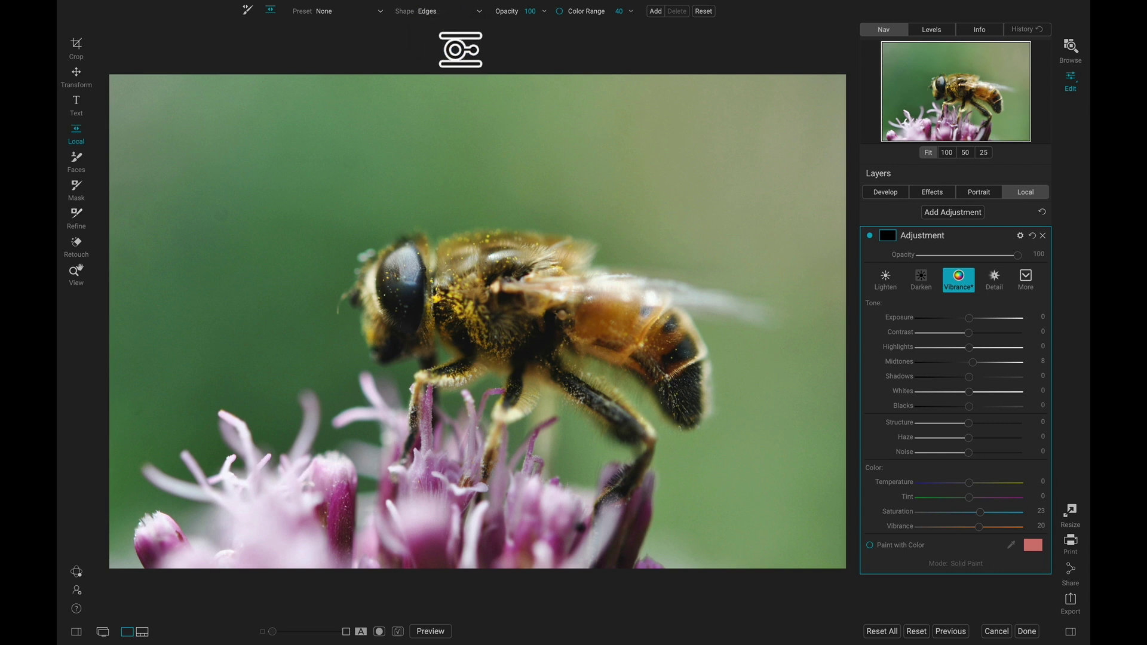
left_click(535, 333)
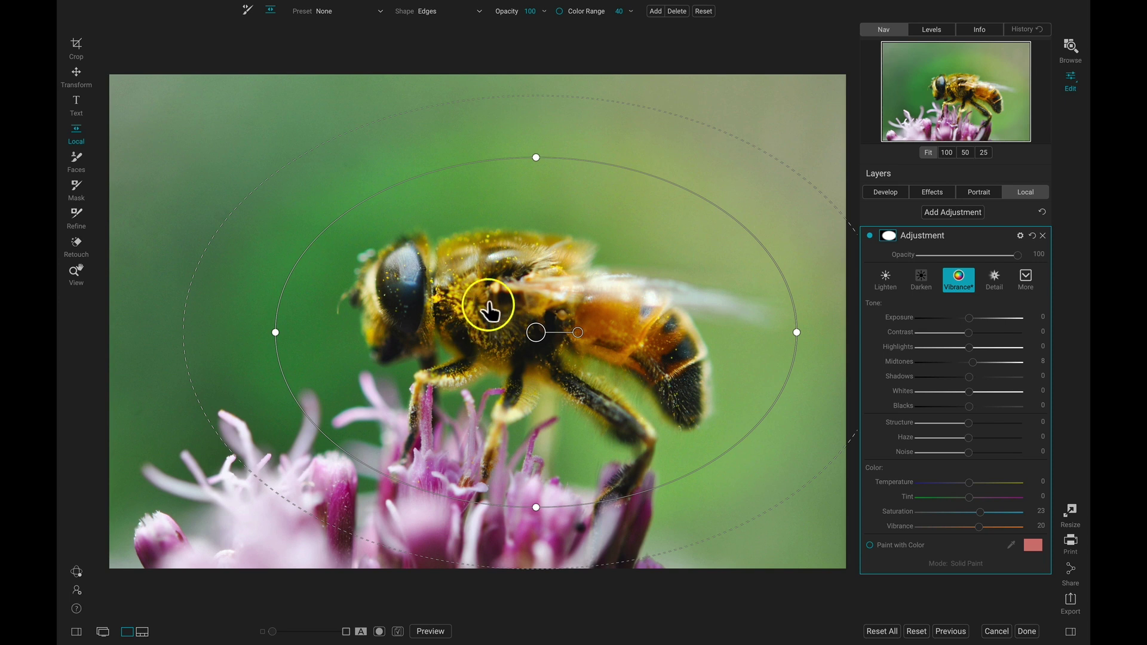
left_click_drag(681, 190, 623, 234)
mouse_move(536, 332)
left_mouse_down()
mouse_move(516, 323)
mouse_move(560, 336)
mouse_move(519, 339)
left_mouse_up()
left_click_drag(678, 371, 700, 370)
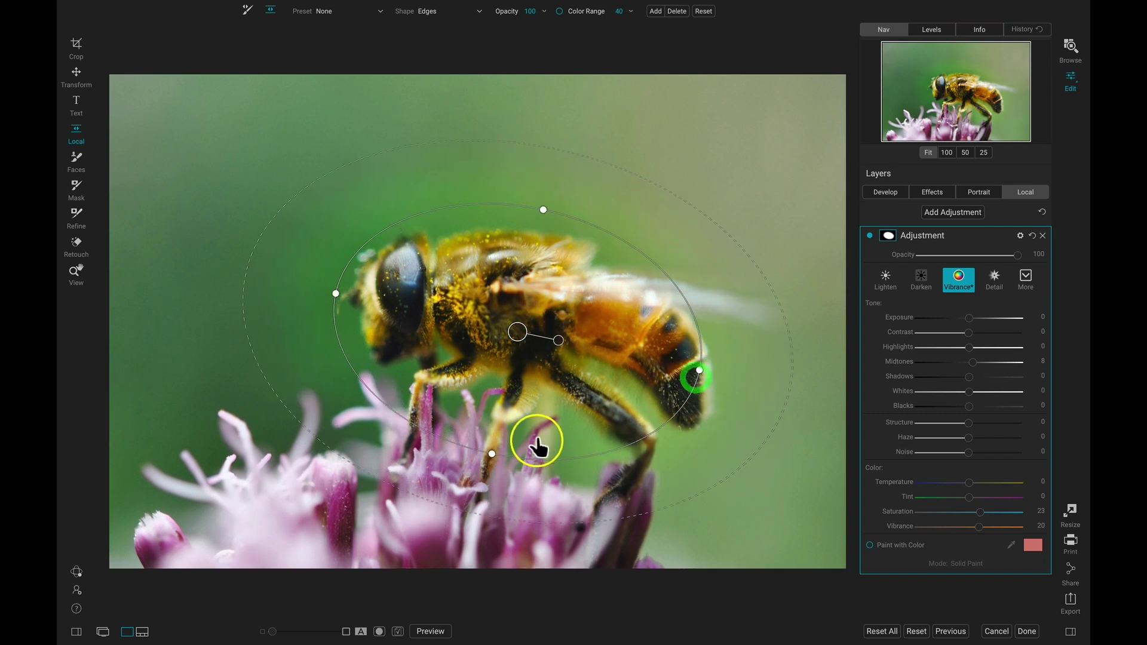
left_click_drag(492, 458, 509, 416)
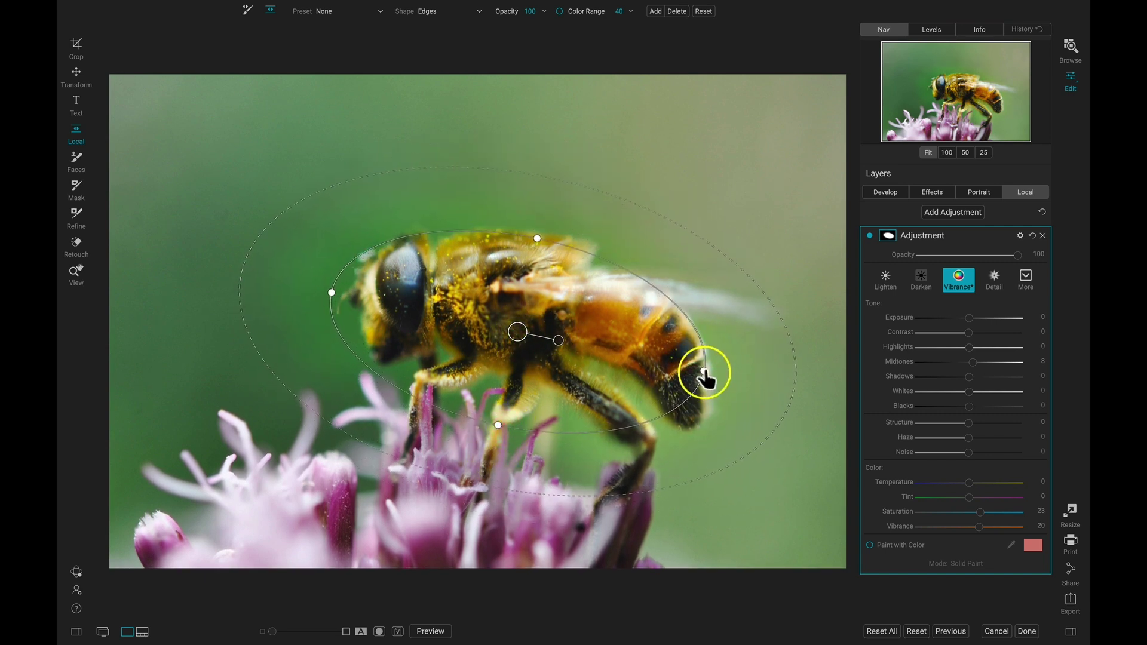
left_click_drag(705, 377, 709, 371)
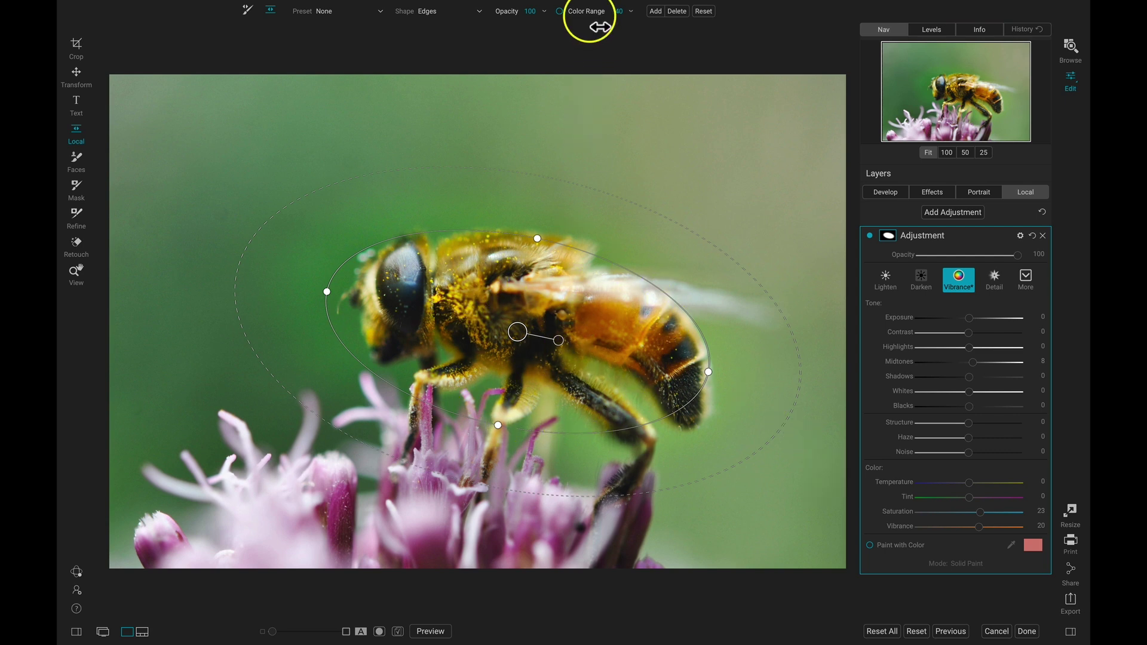
Turn on Color Range for the bee mask and sample the bee's yellow fur as target colour
left_click(560, 11)
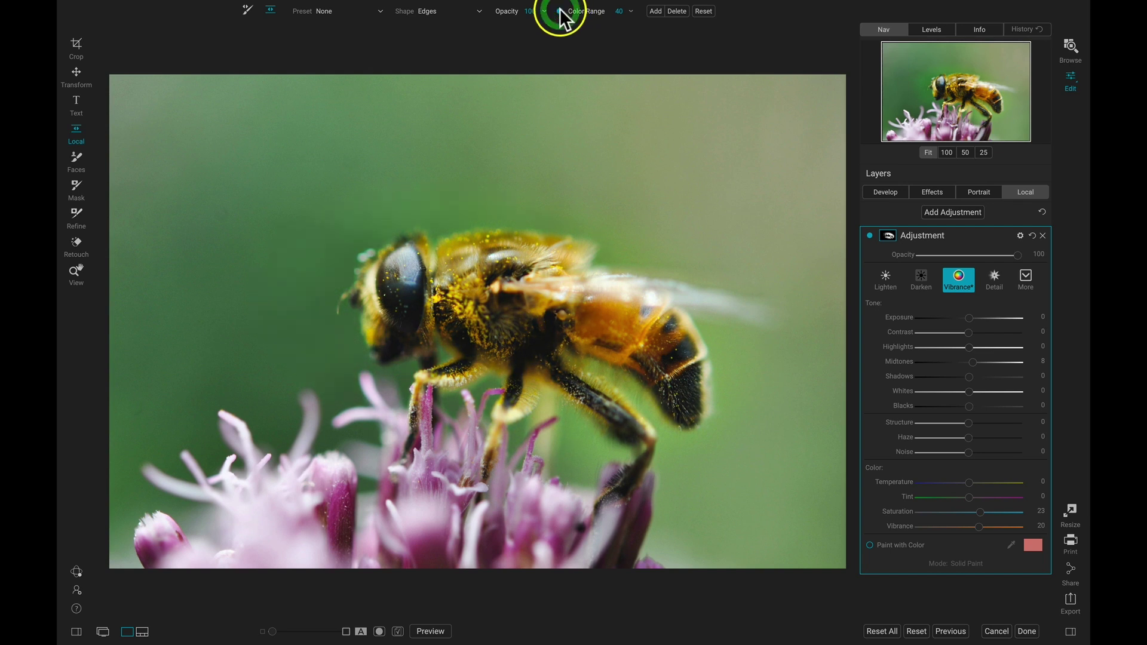
left_click(901, 238)
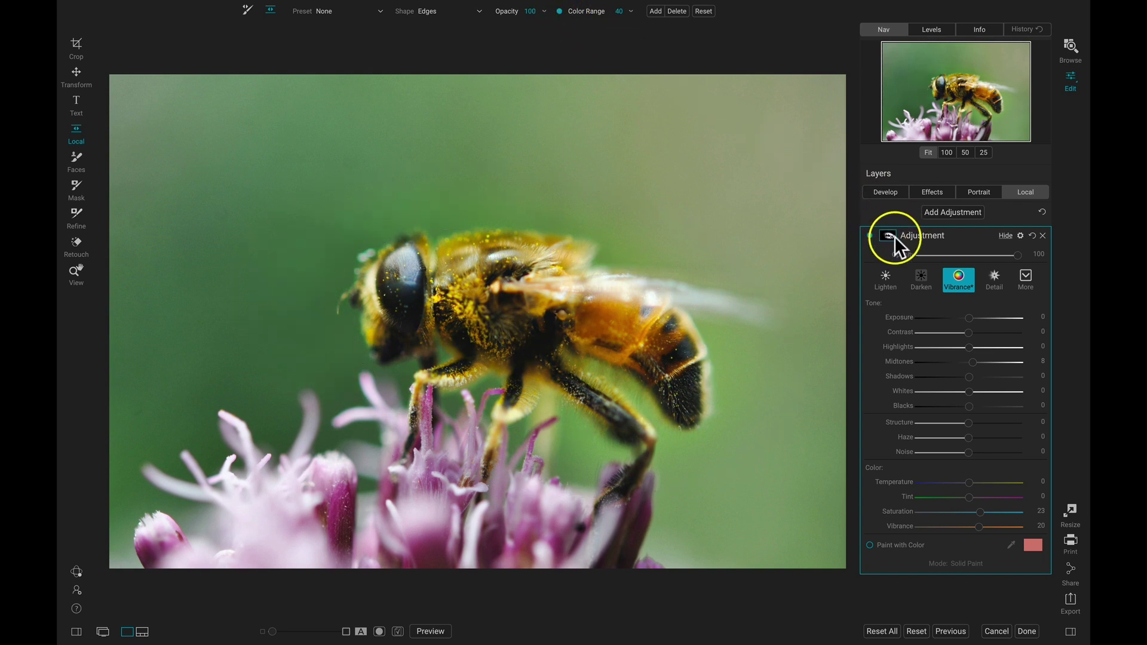
left_click(892, 235)
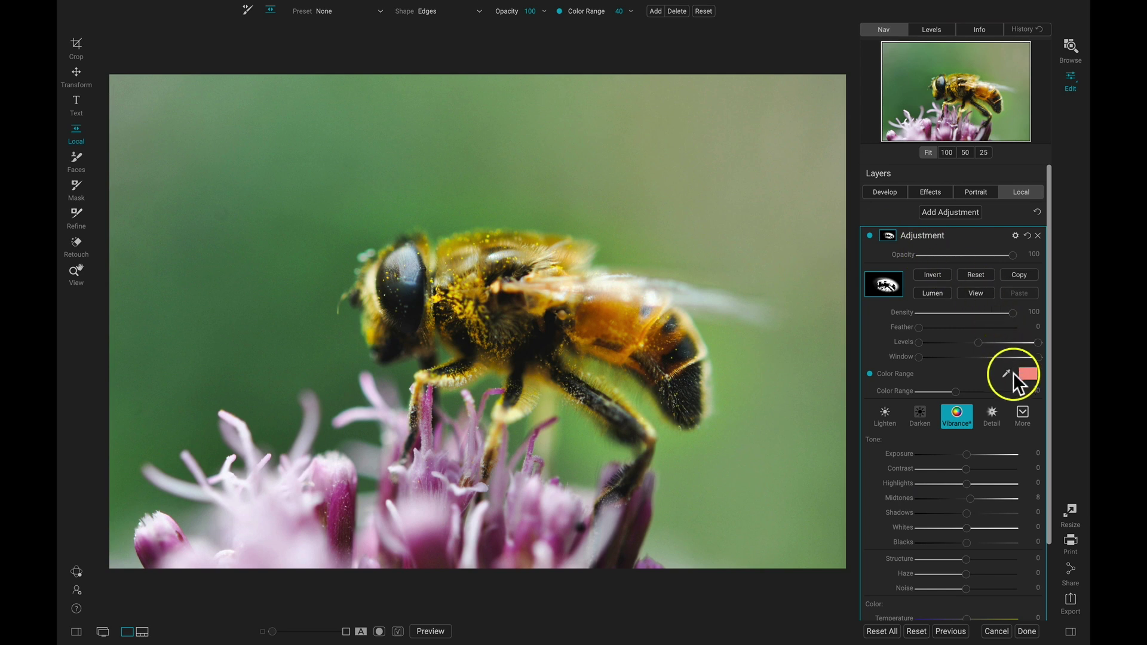
left_click_drag(1007, 372, 436, 301)
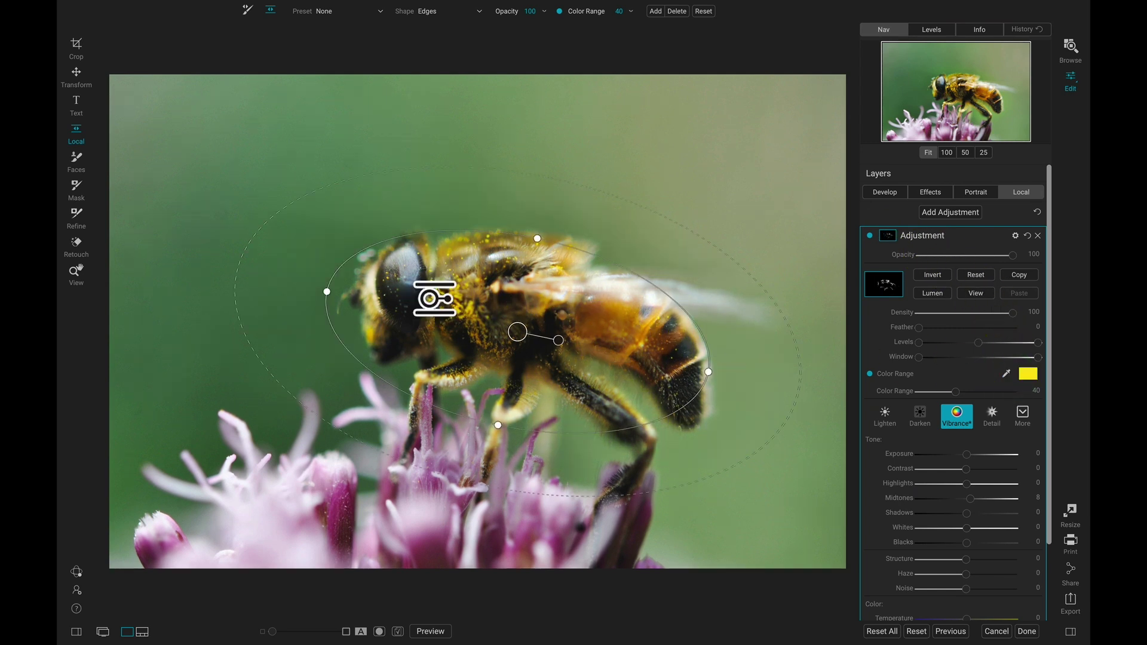
left_click_drag(717, 425, 737, 446)
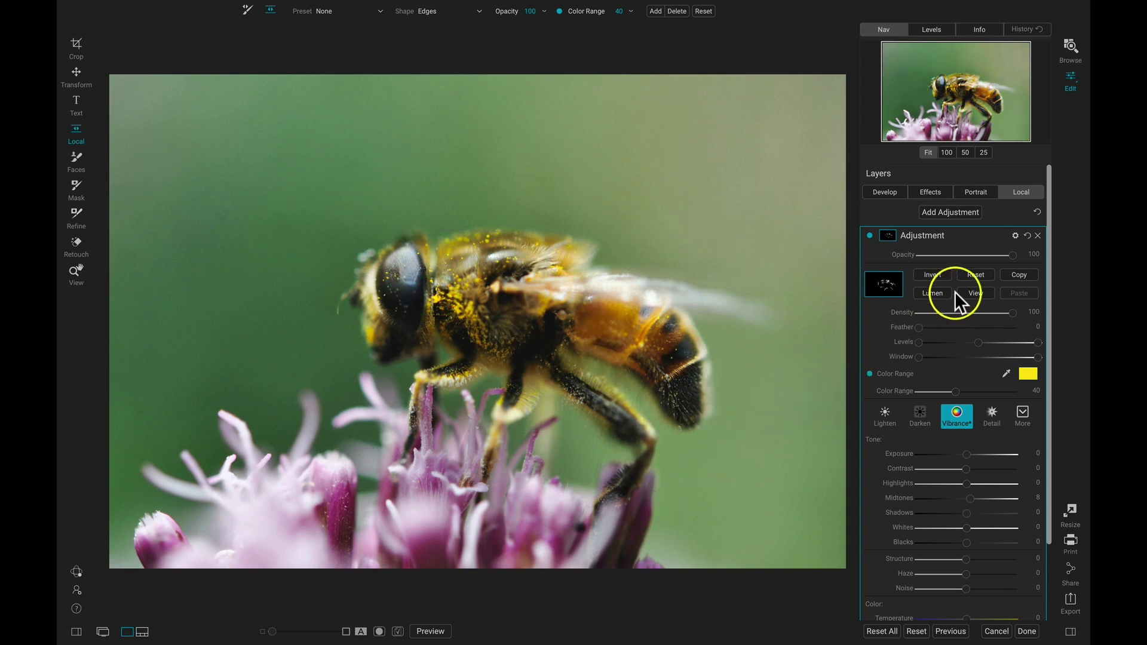
left_click(972, 292)
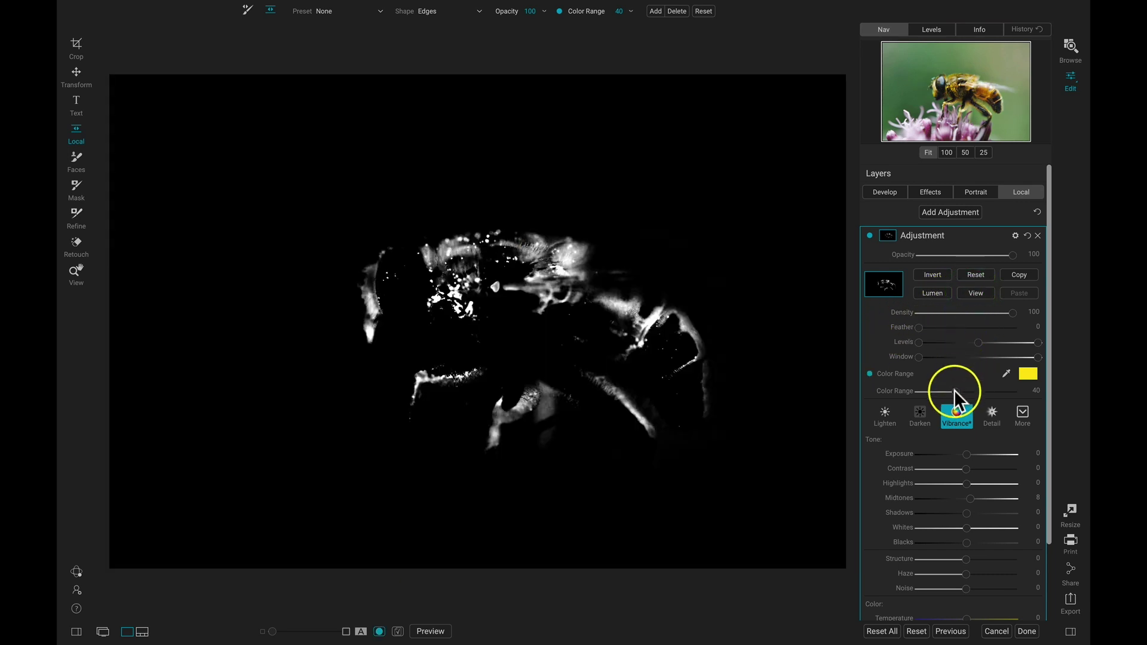
Widen the yellow colour range to 43, then toggle the bee adjustment off and on to compare
left_click_drag(956, 389, 958, 389)
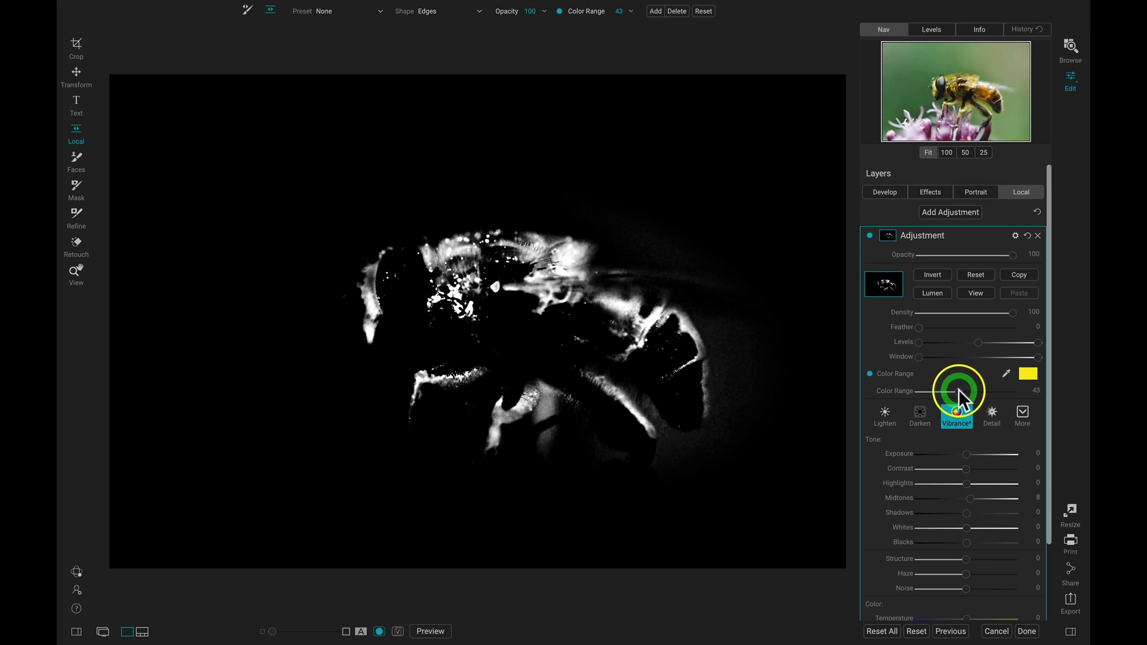
left_click(972, 292)
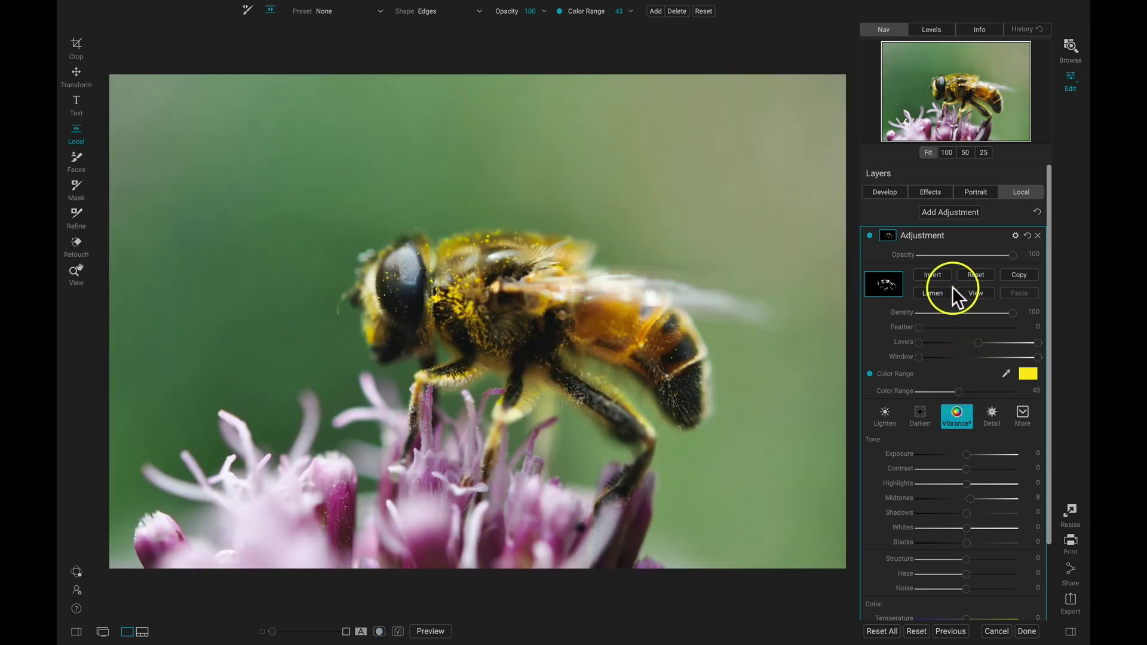
left_click(868, 234)
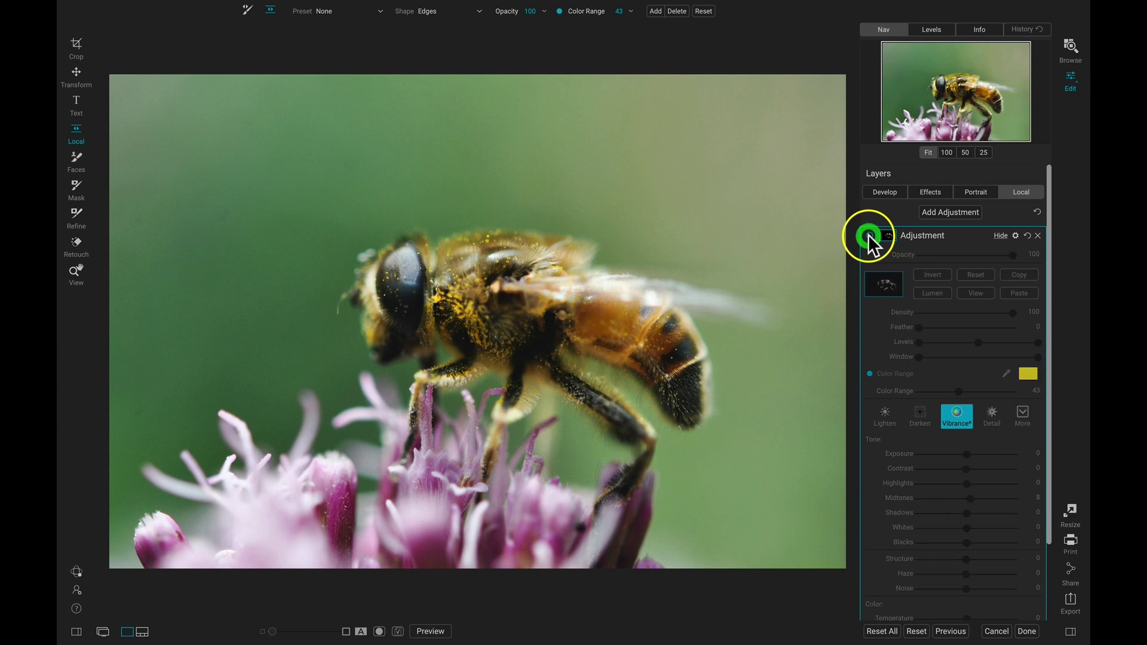
left_click(869, 234)
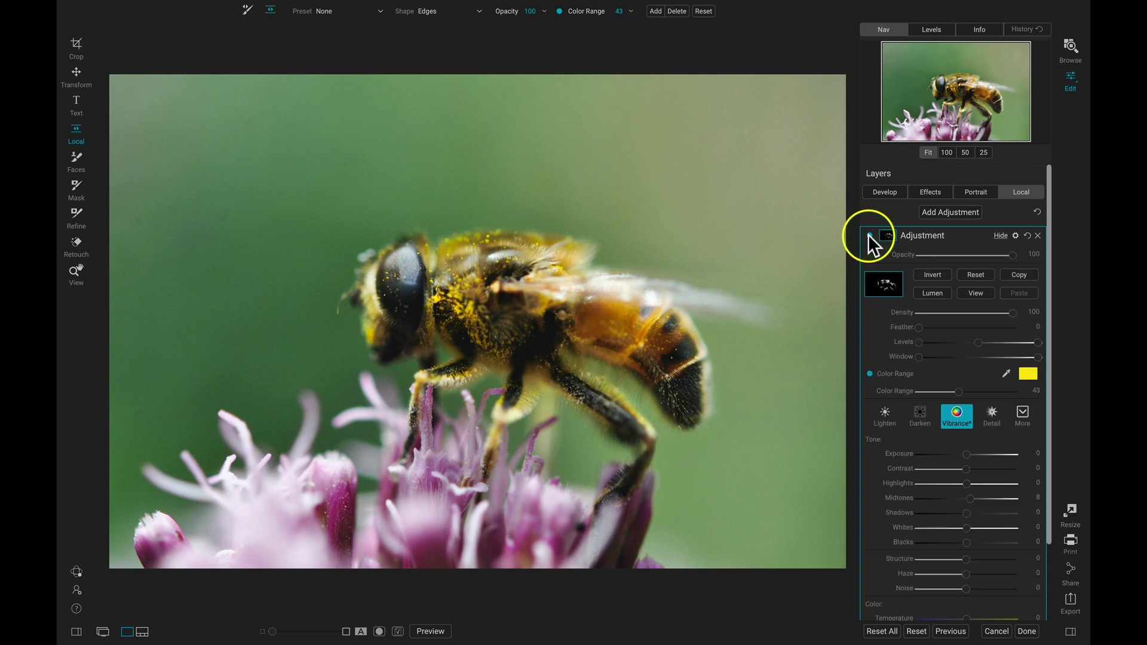
left_click(868, 234)
left_click(869, 235)
mouse_move(448, 268)
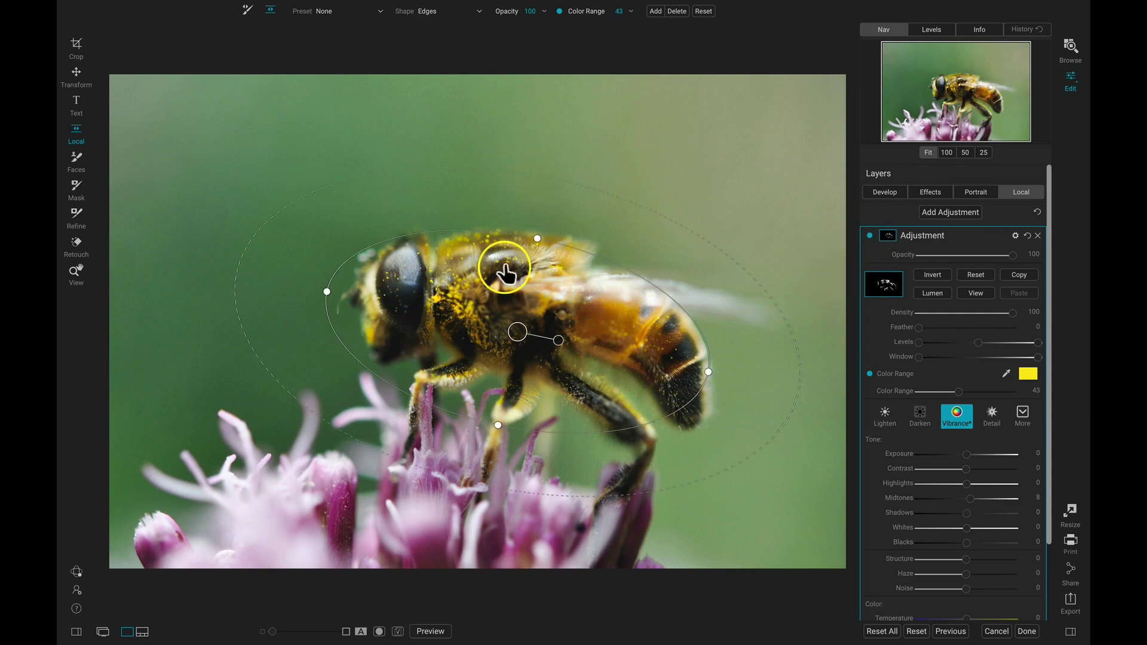